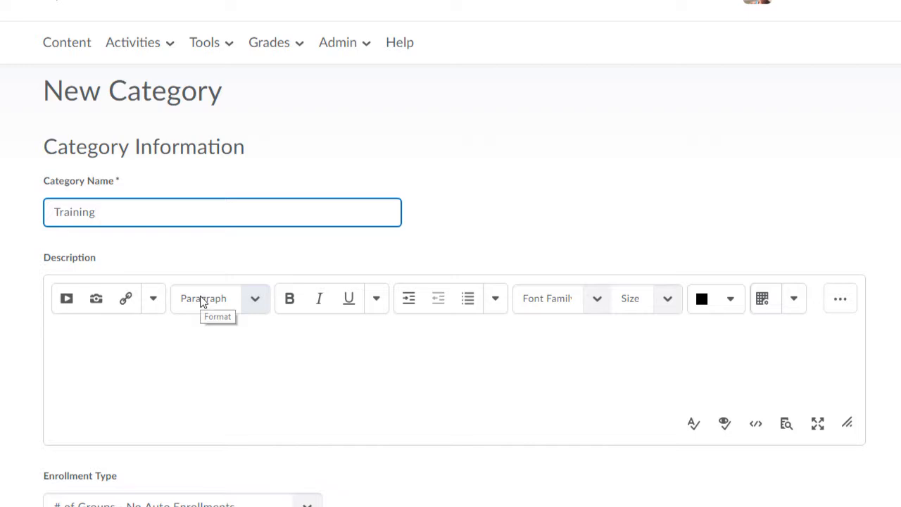
- Enter 'Training' as the name of the new group category
scroll(359, 395, down, 5)
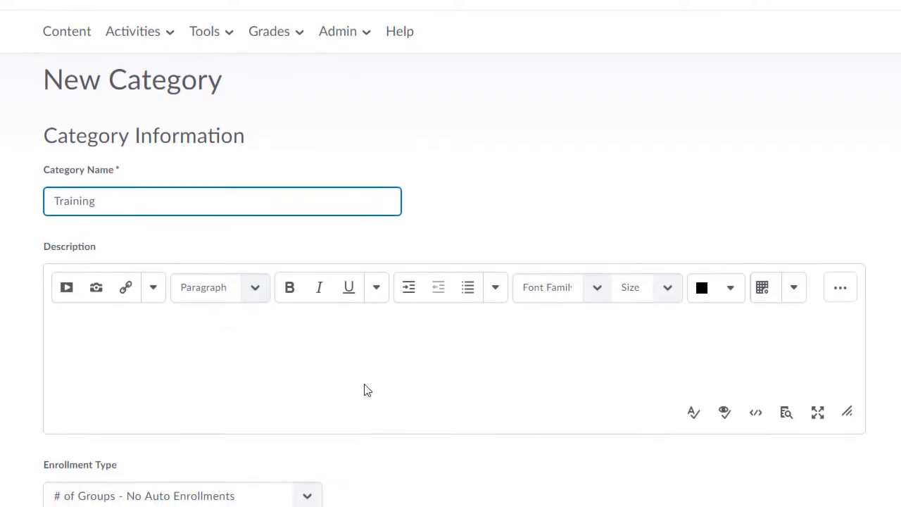
click(355, 350)
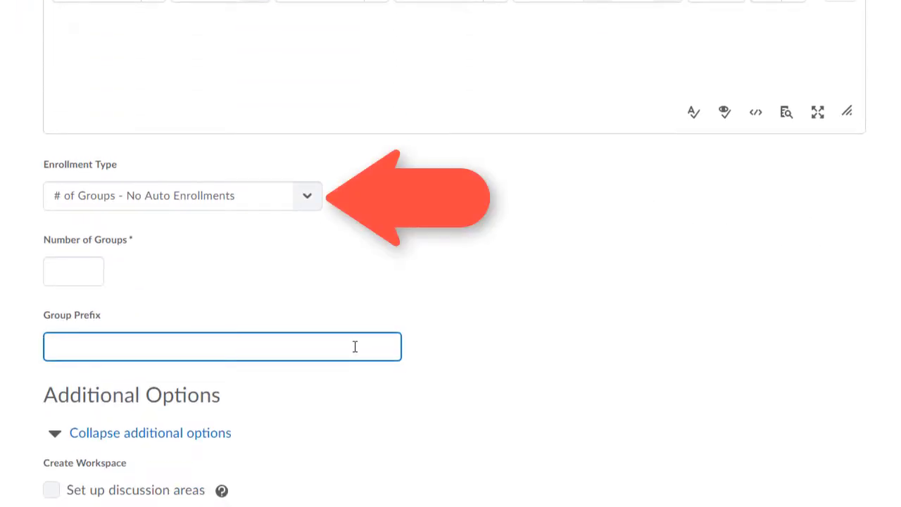
- Try Groups of # as the enrollment type, then settle on # of Groups with randomized users
click(306, 198)
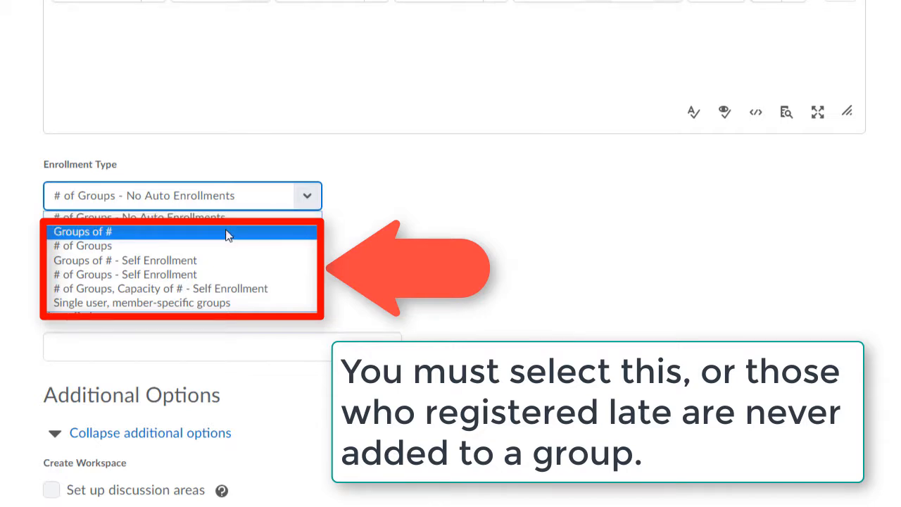
click(227, 233)
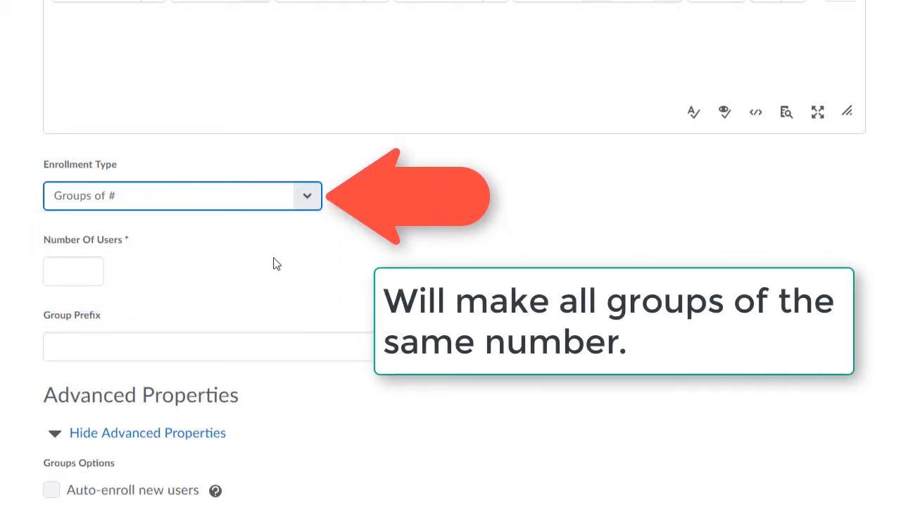
scroll(273, 264, down, 2)
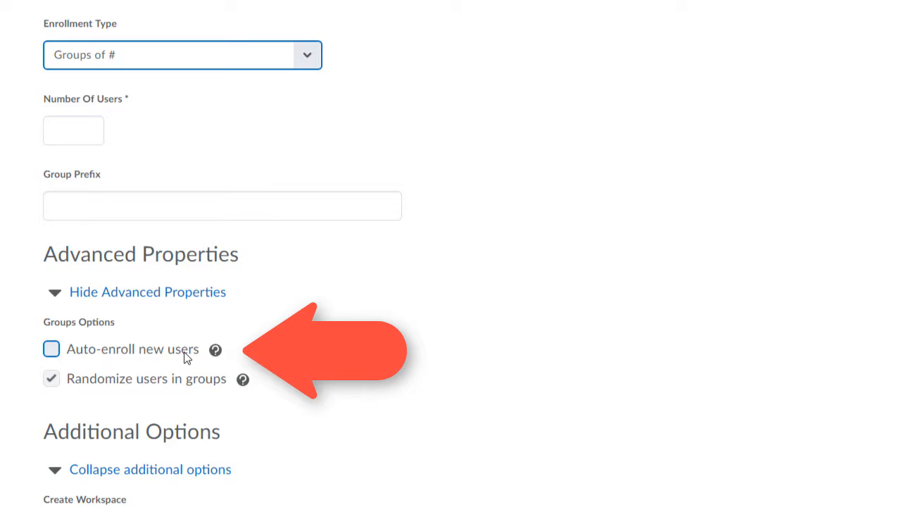
click(309, 61)
click(259, 107)
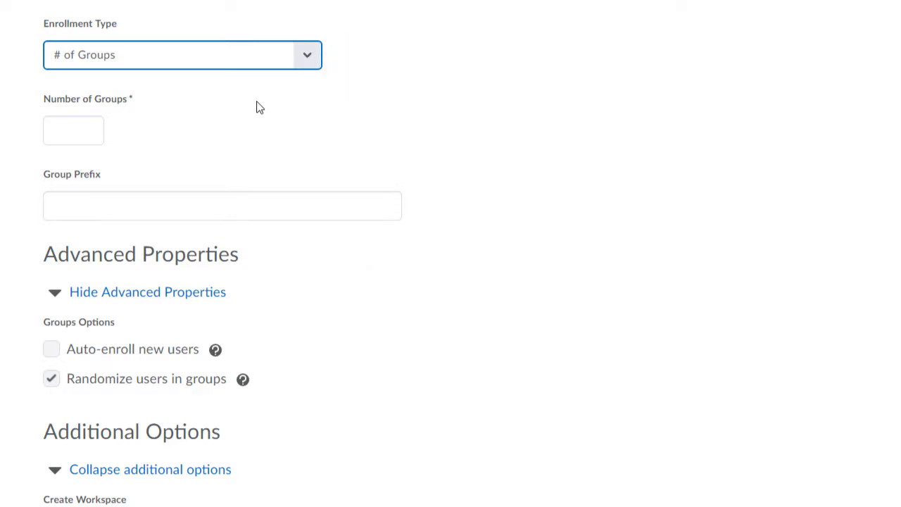
- Cycle through No Auto Enrollments, Groups of # and # of Groups, ending on Groups of # - Self Enrollment
click(292, 54)
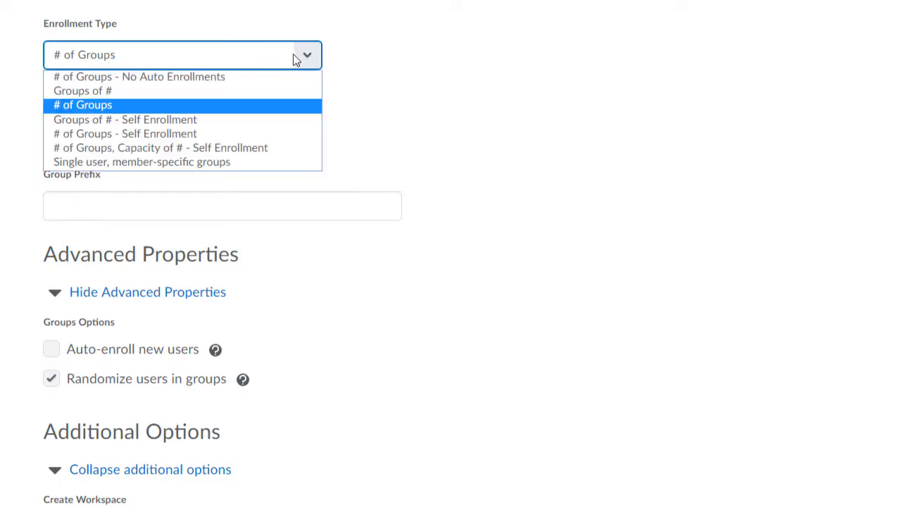
click(282, 73)
click(295, 131)
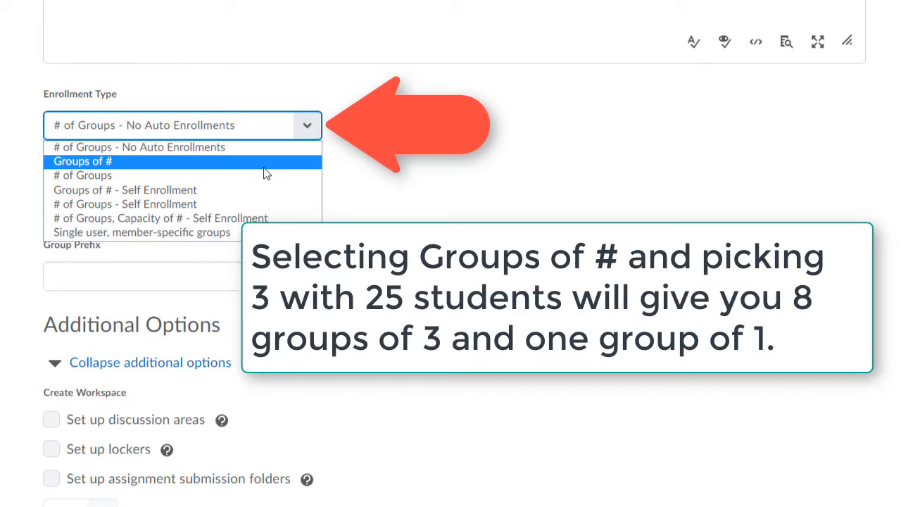
click(265, 165)
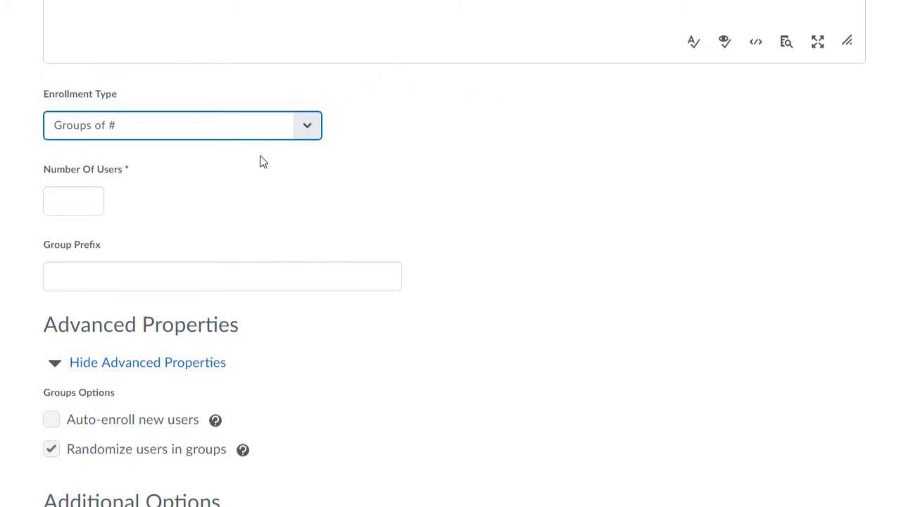
click(302, 130)
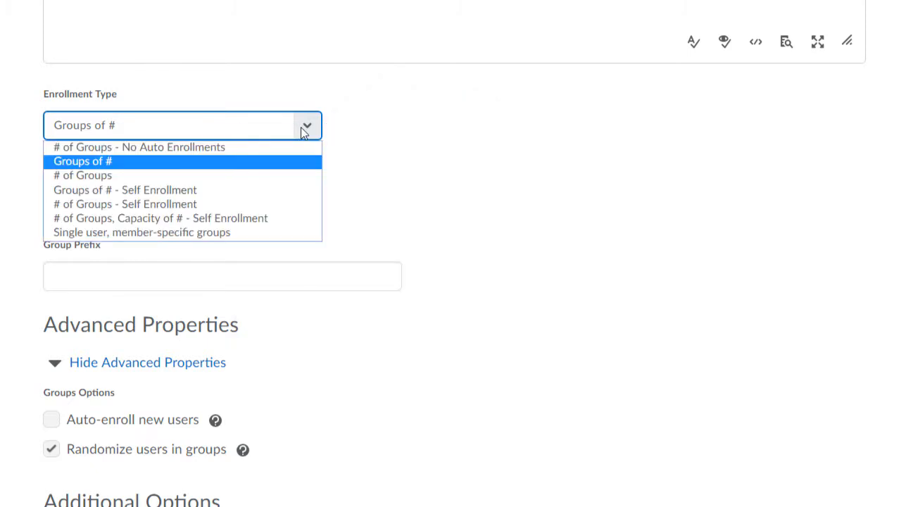
click(267, 176)
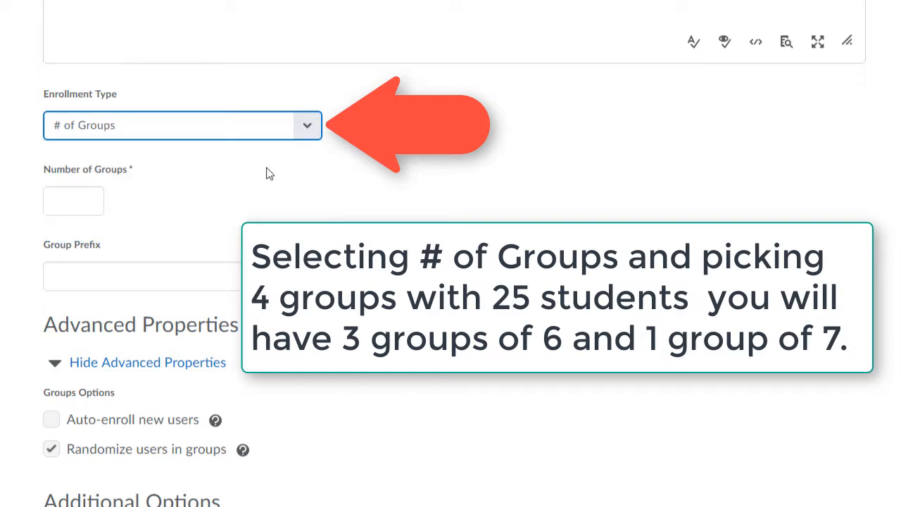
click(305, 125)
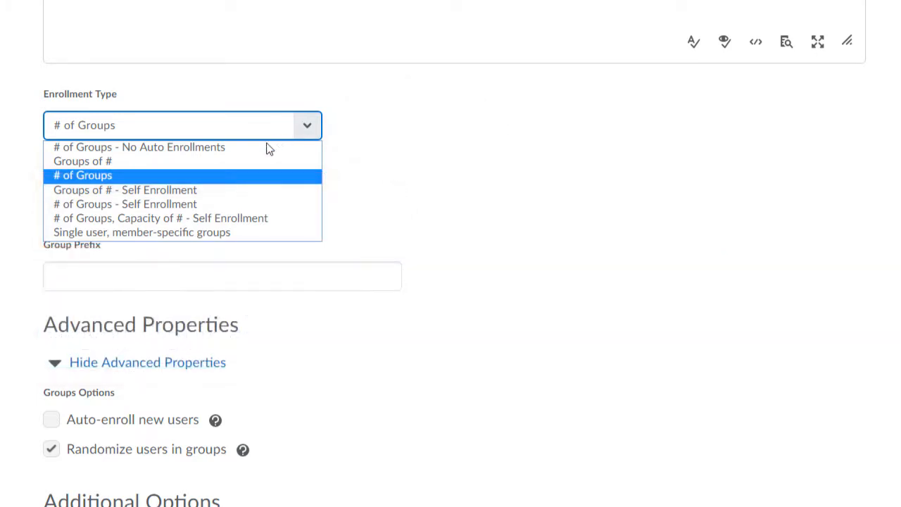
click(240, 194)
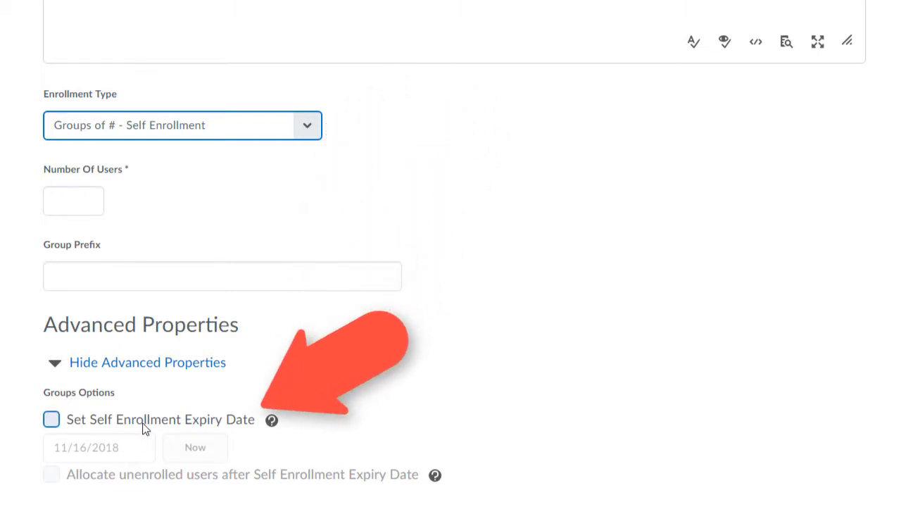
- Try the # of Groups self-enrollment options, then choose Single user, member-specific groups
click(314, 130)
click(263, 205)
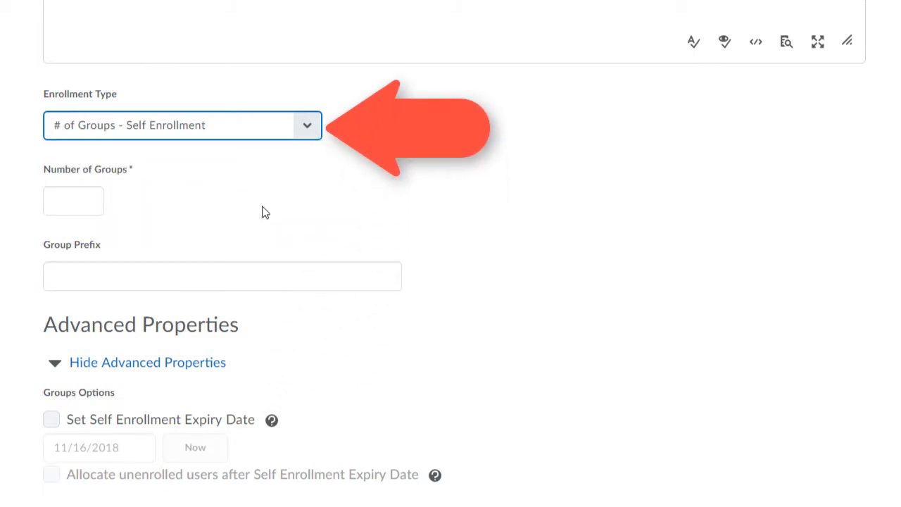
click(307, 130)
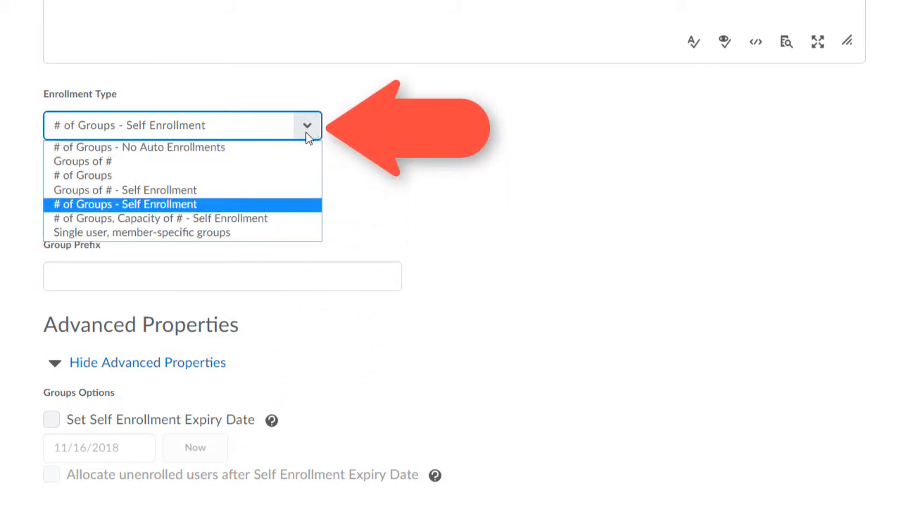
click(283, 224)
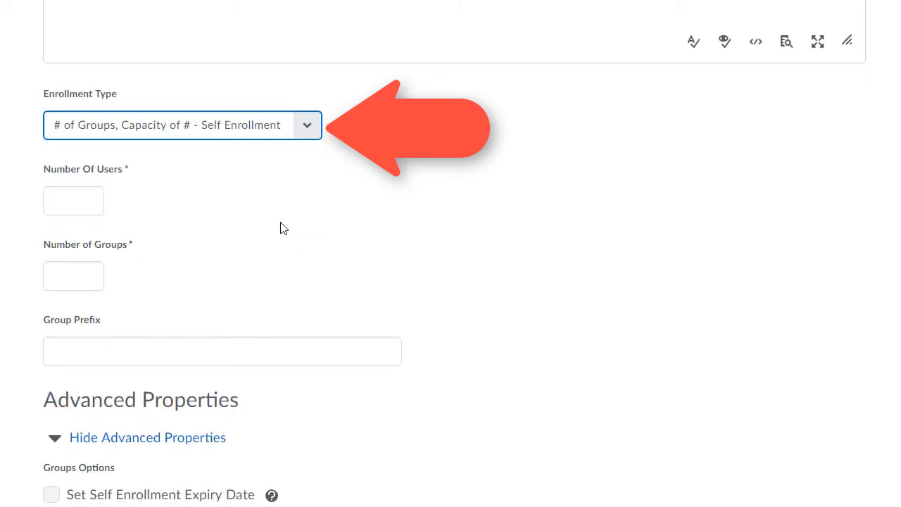
scroll(280, 228, down, 1)
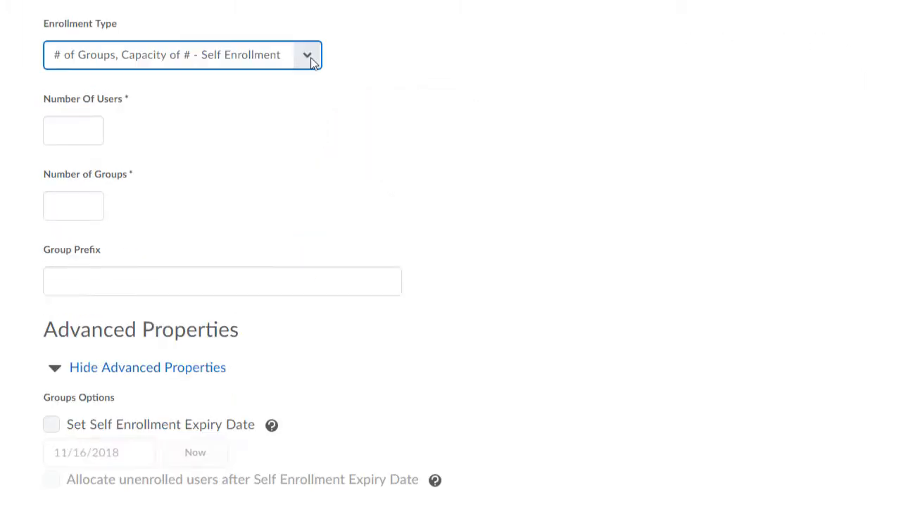
click(307, 56)
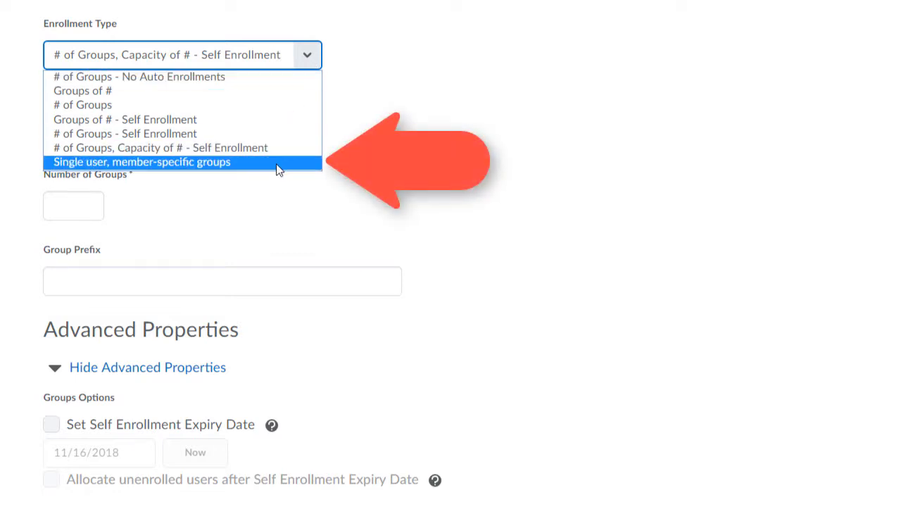
click(279, 169)
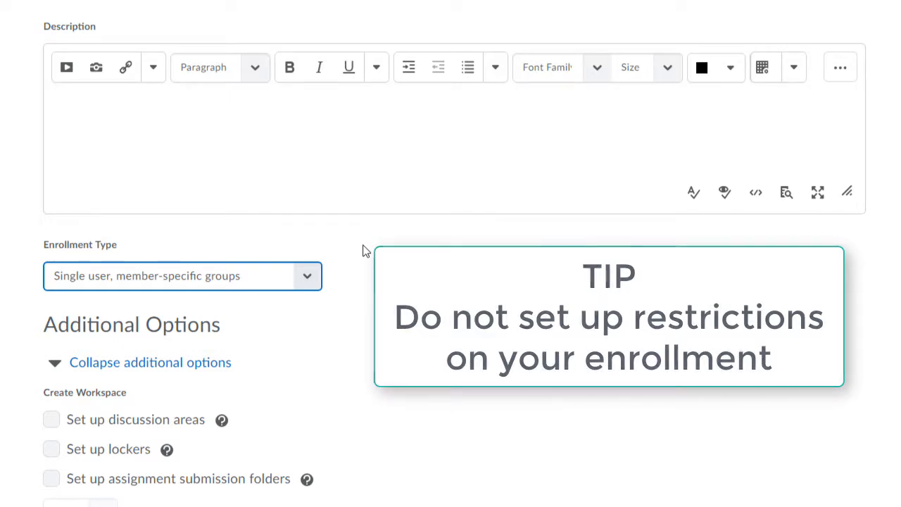
- Review the available enrollment types and Additional Options on the Training category form
scroll(362, 246, down, 1)
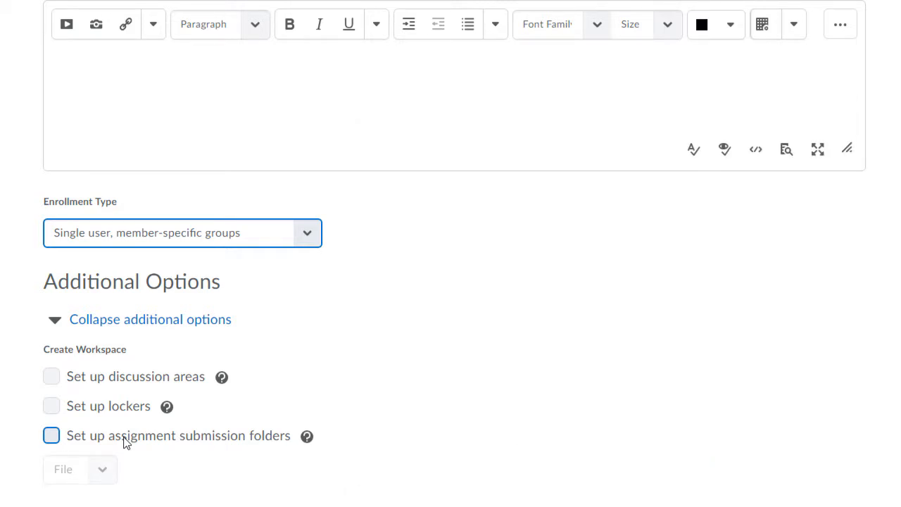
click(307, 236)
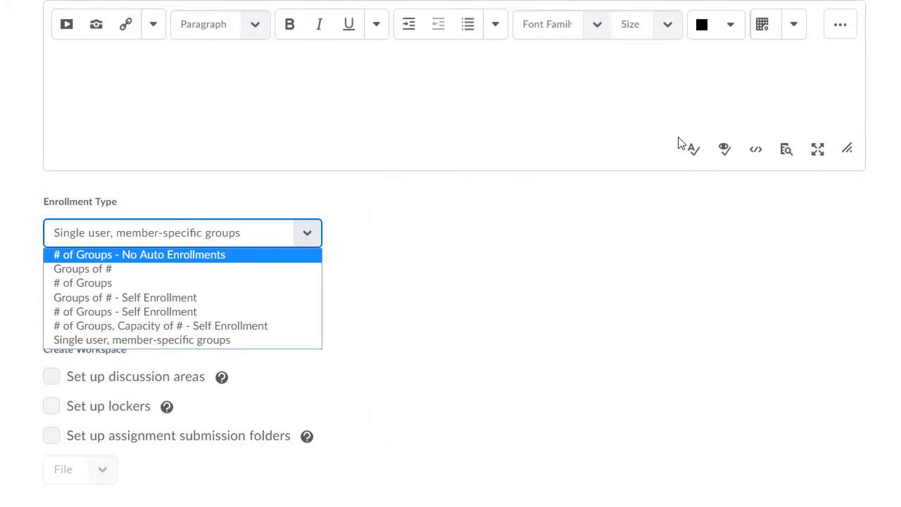
scroll(451, 253, up, 4)
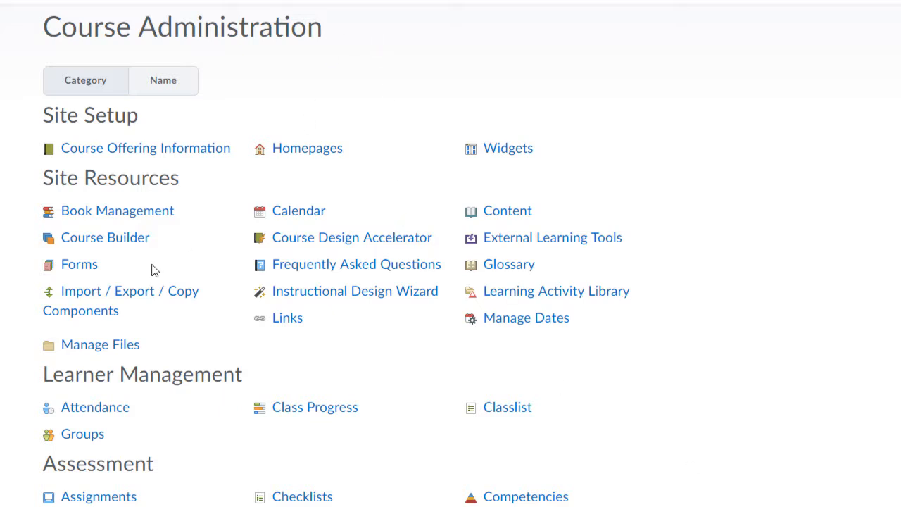
- Open course Groups and list categories to show Linear Programming Assignment
click(82, 438)
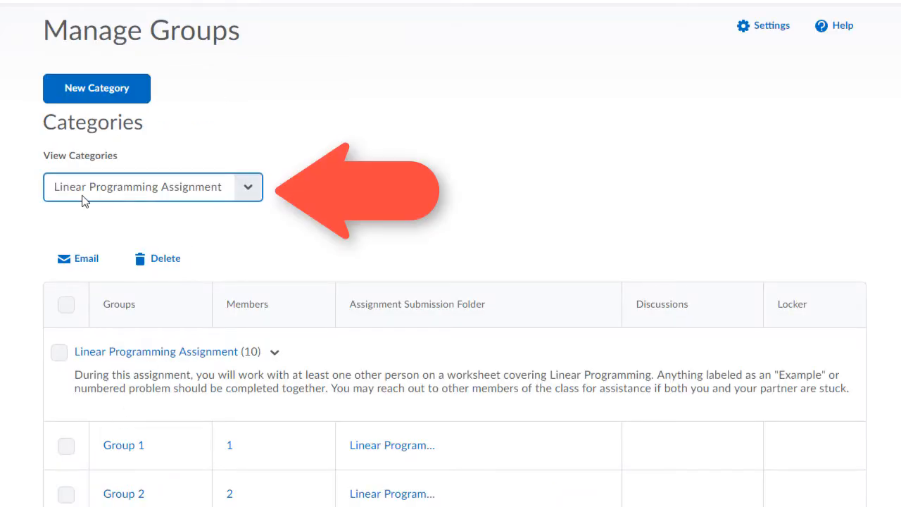
click(252, 195)
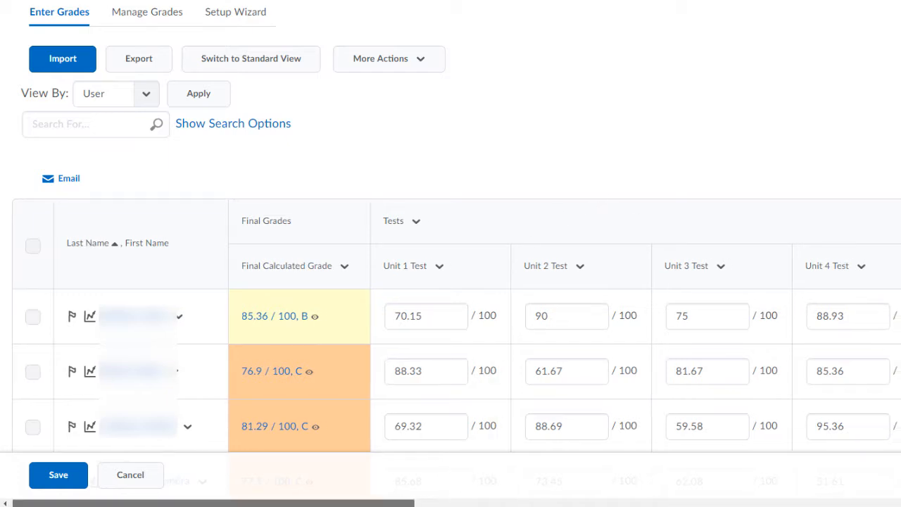
- Scroll the grade table right and choose Grade All for Linear Programming Partner Assignment
drag(398, 506, 726, 506)
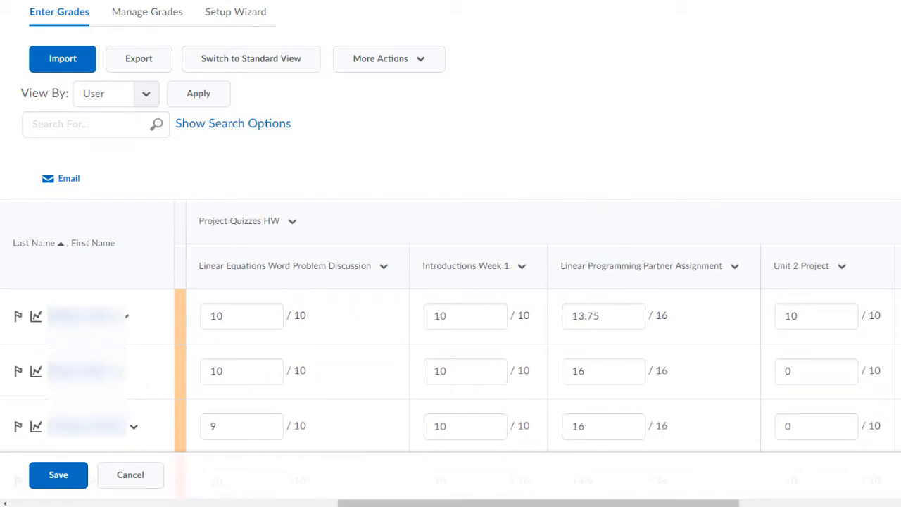
click(736, 272)
click(759, 363)
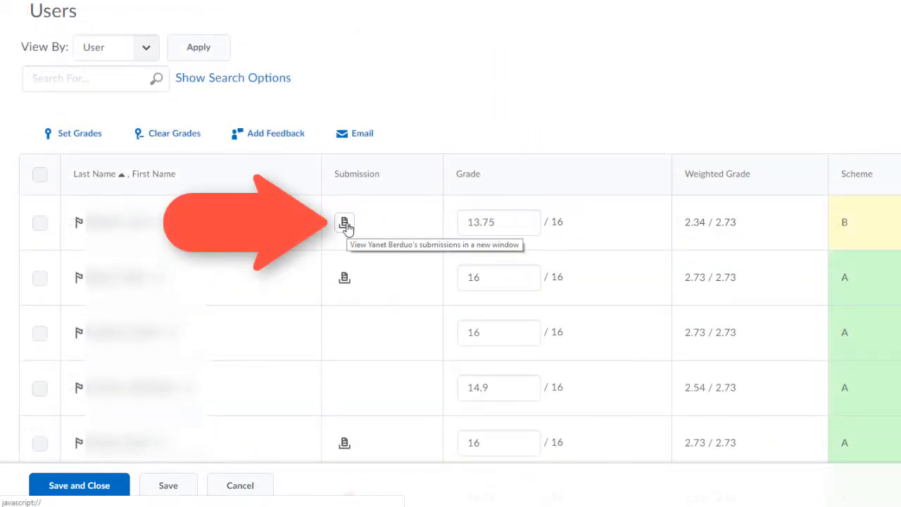
- Review Group 3's submission and score, then open Group 4's submitted worksheet file
click(345, 223)
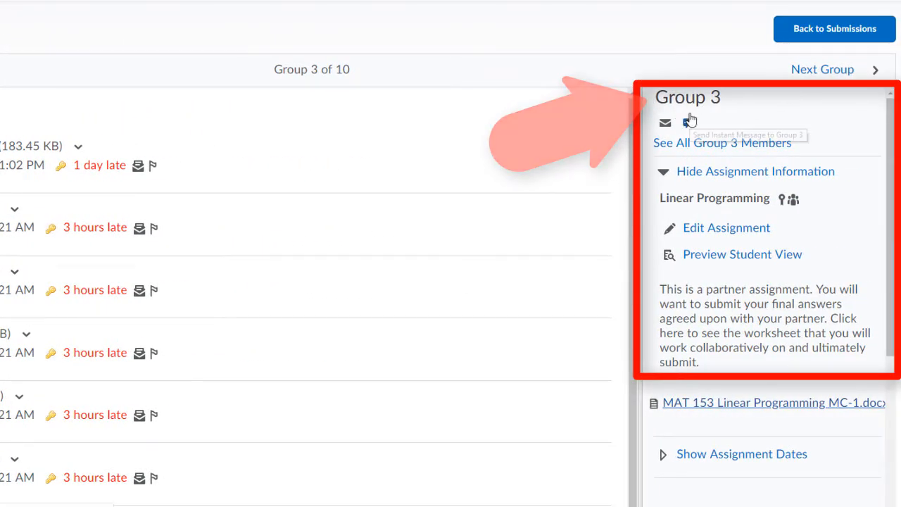
scroll(780, 284, down, 6)
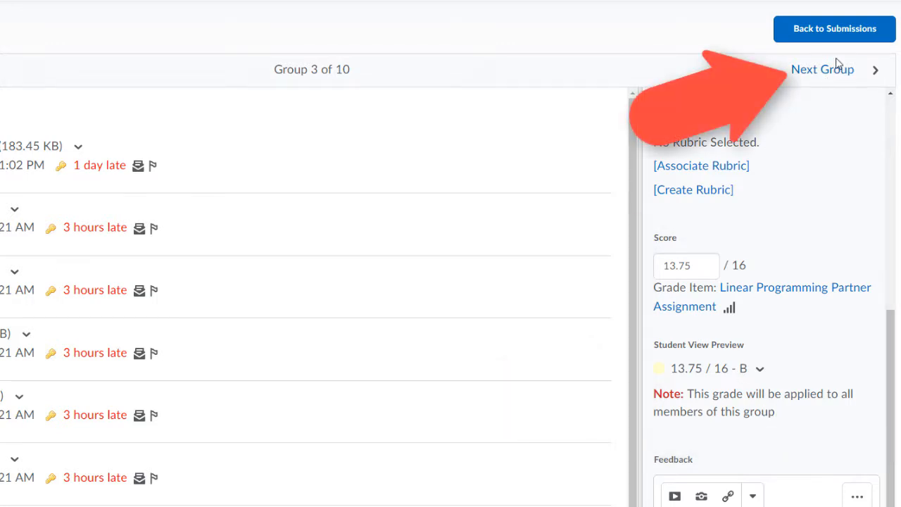
click(837, 79)
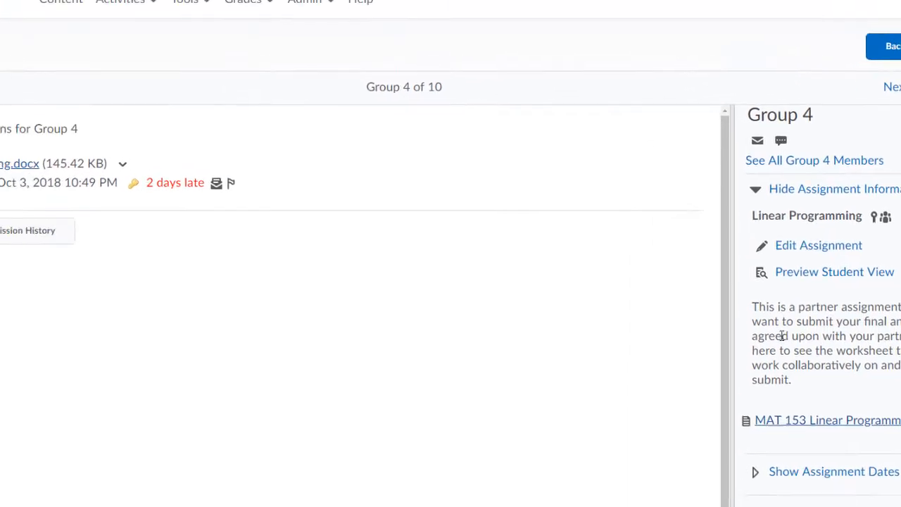
click(141, 200)
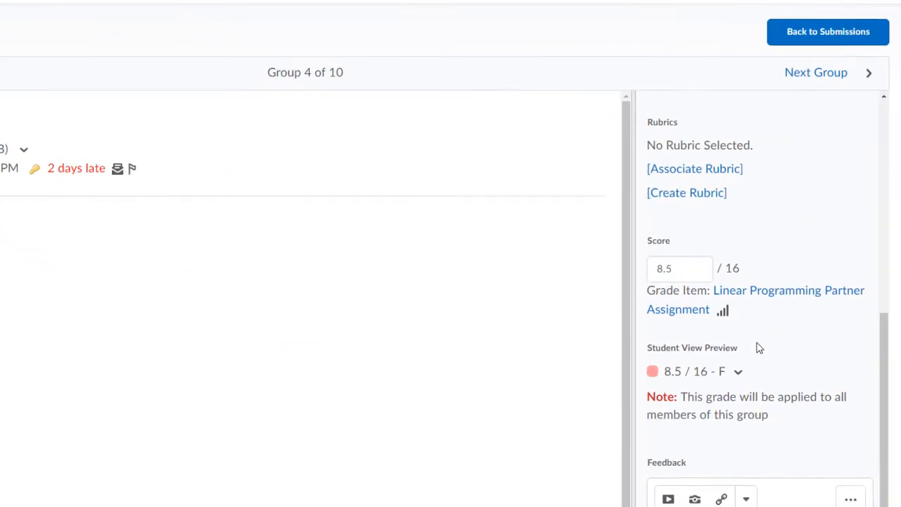
scroll(775, 380, down, 2)
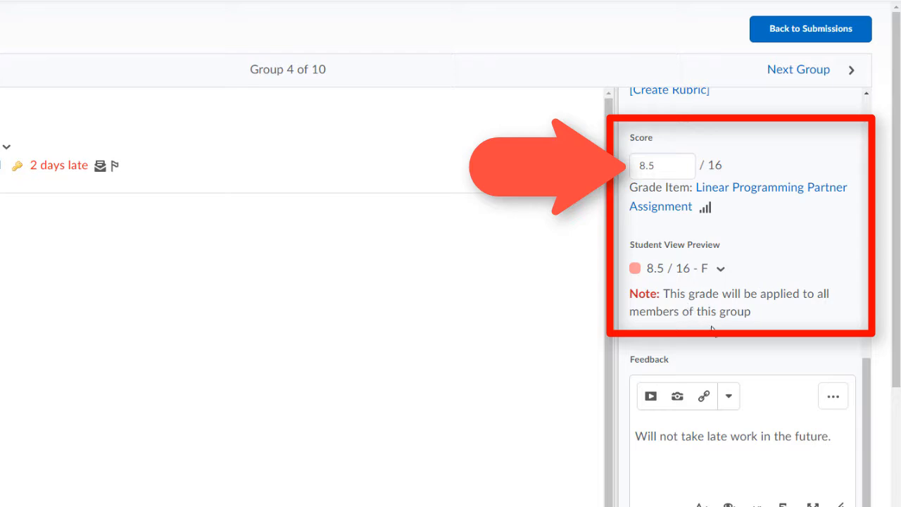
scroll(739, 346, up, 2)
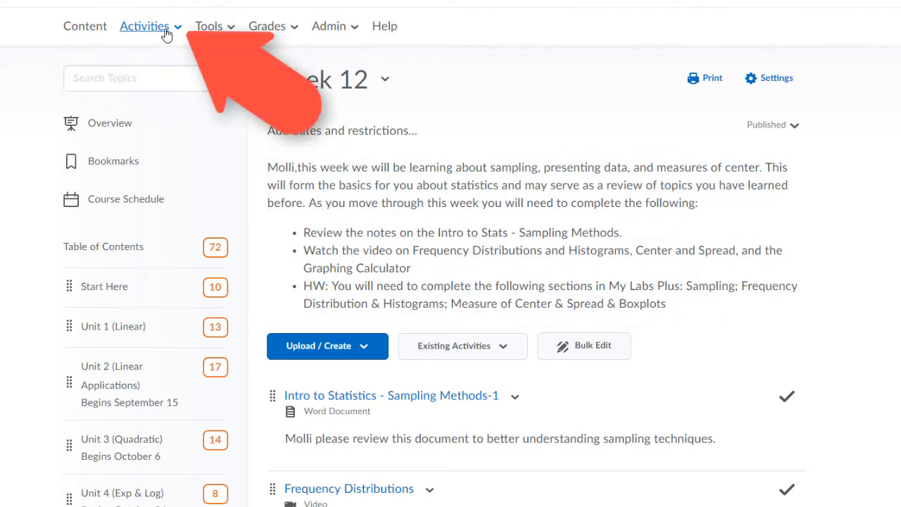
- Return to the Manage Groups page through Activities > Groups
click(167, 33)
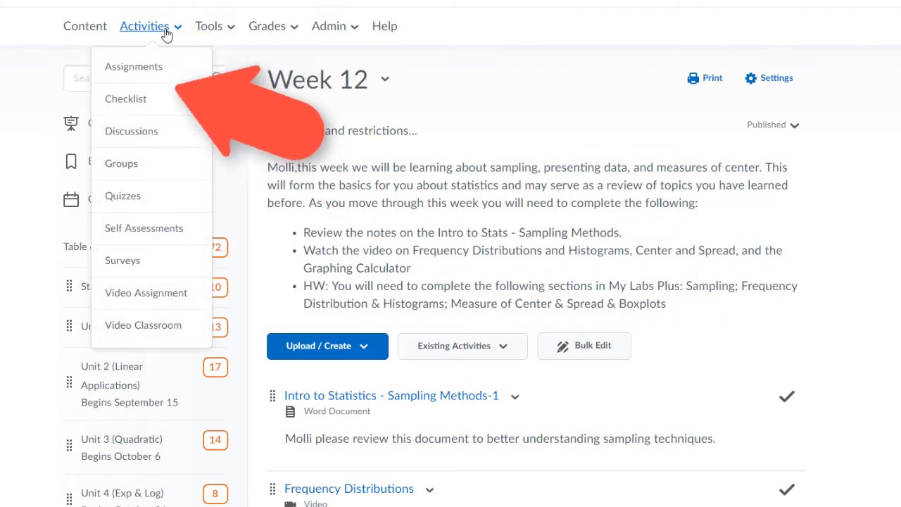
click(123, 164)
scroll(378, 362, down, 1)
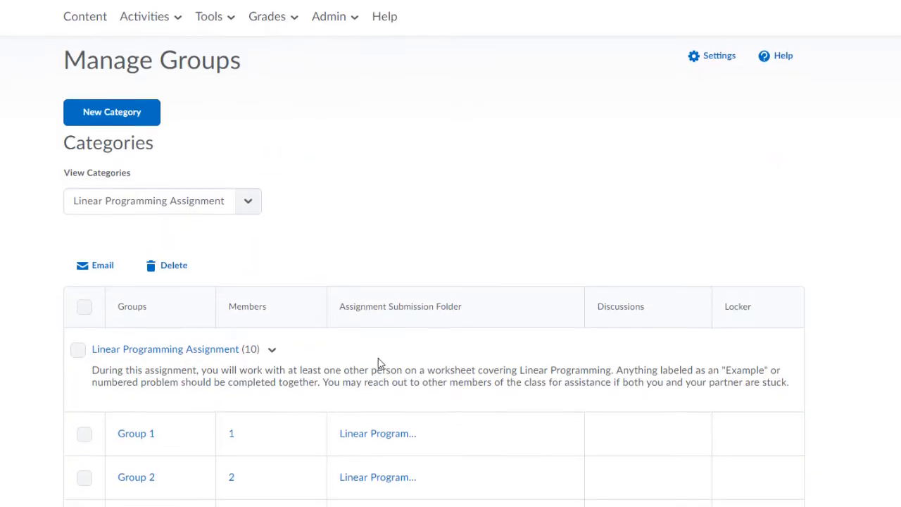